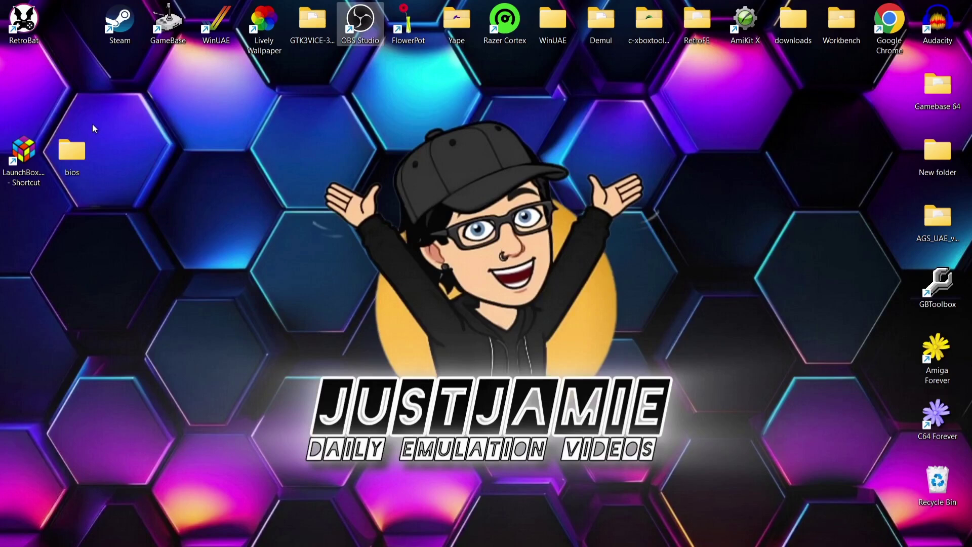
Examine the contents of cdibios.zip, cdimono1.zip and cdimono2.zip in the desktop's bios folder, and close the folder window
double_click(76, 152)
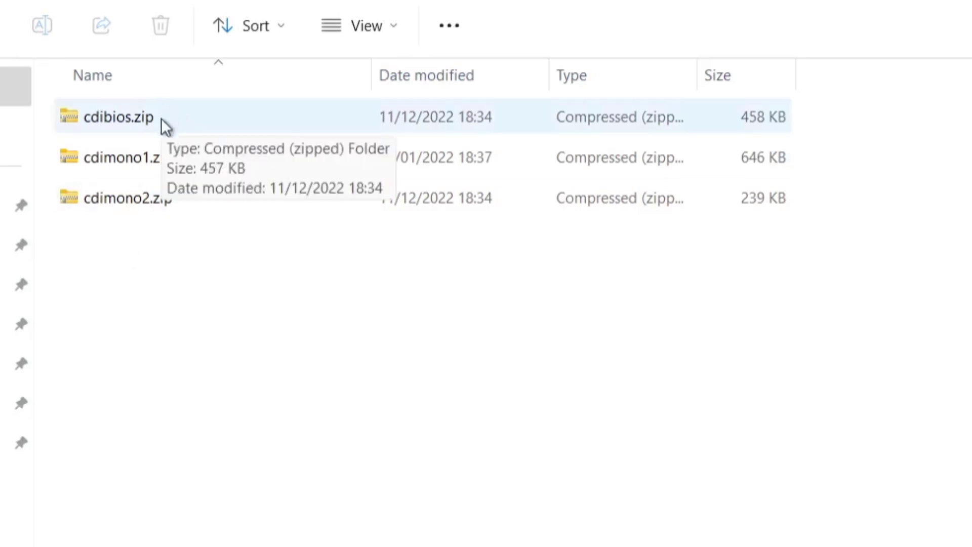
double_click(162, 118)
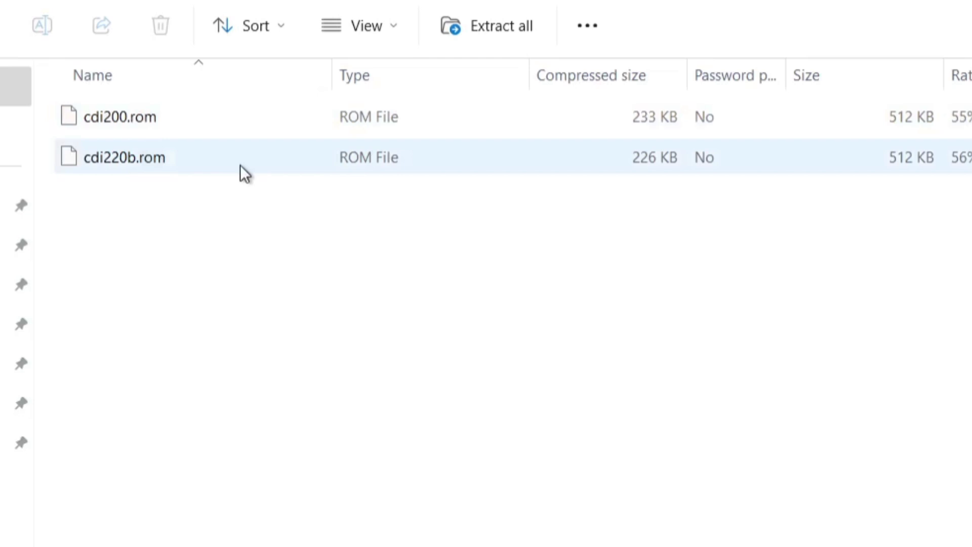
key(alt+Left)
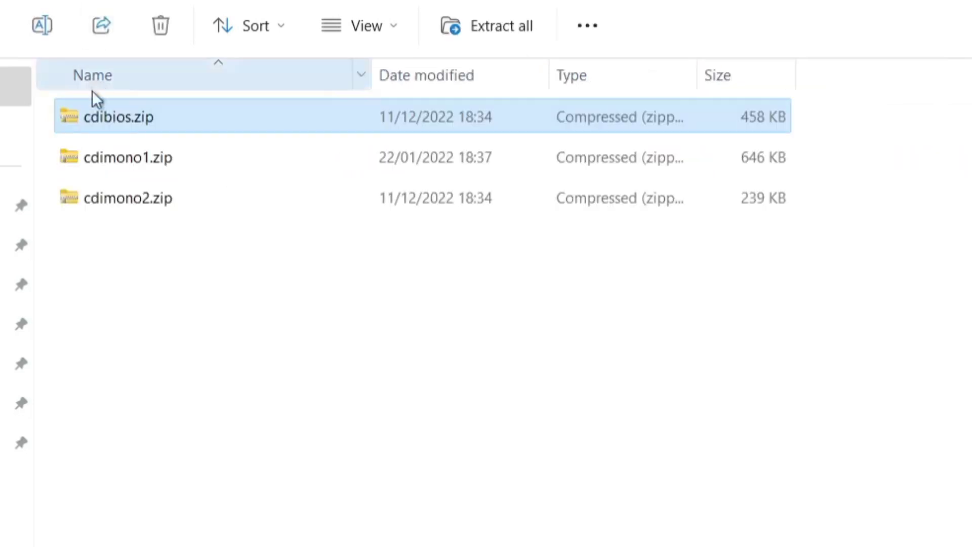
double_click(227, 152)
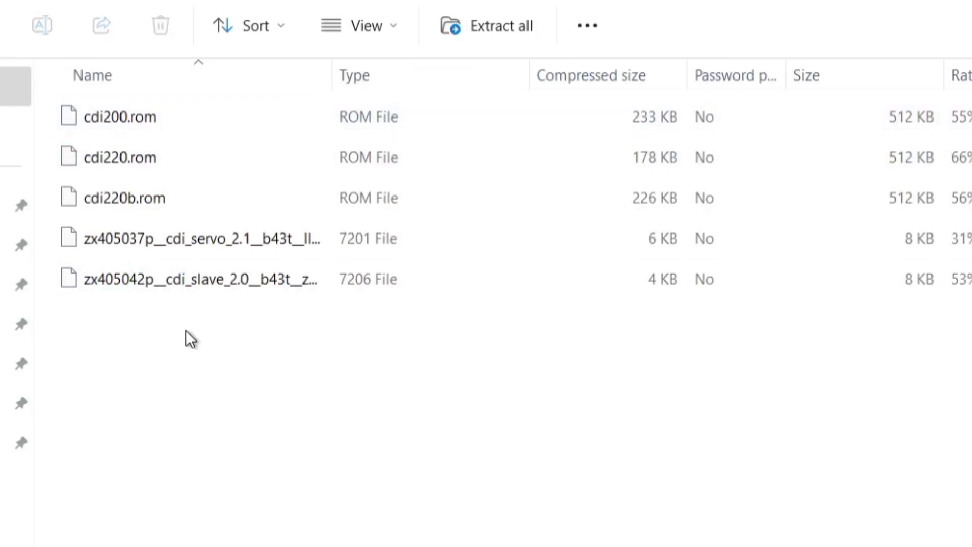
key(alt+Left)
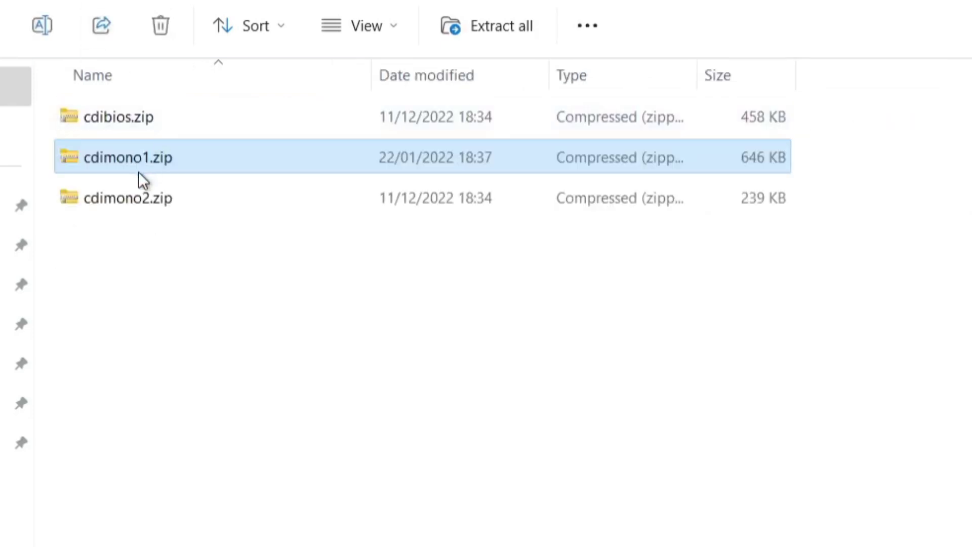
double_click(200, 200)
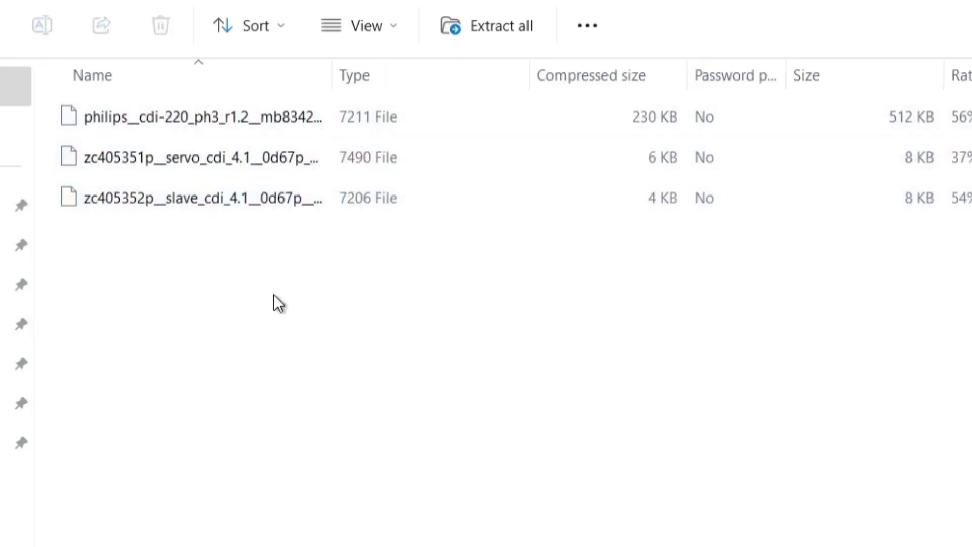
key(alt+Left)
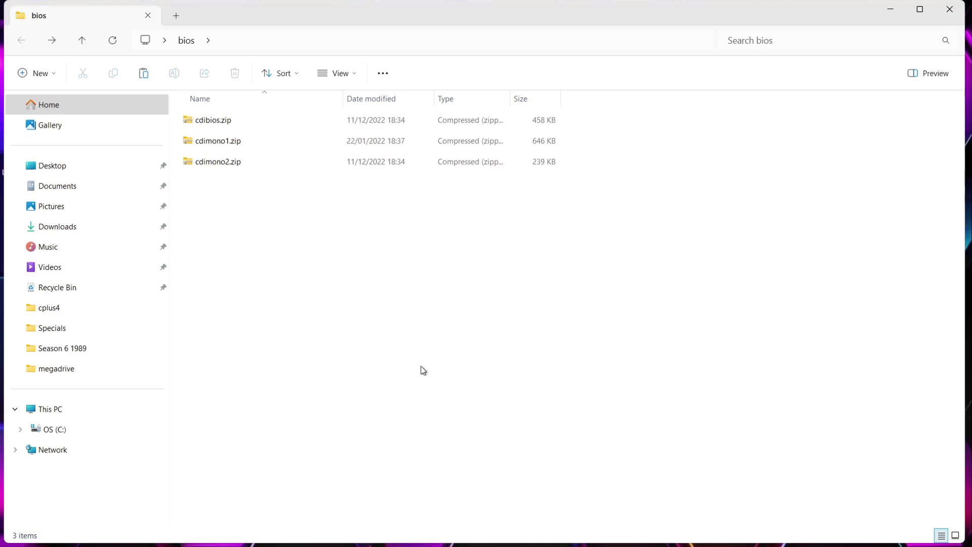
click(950, 9)
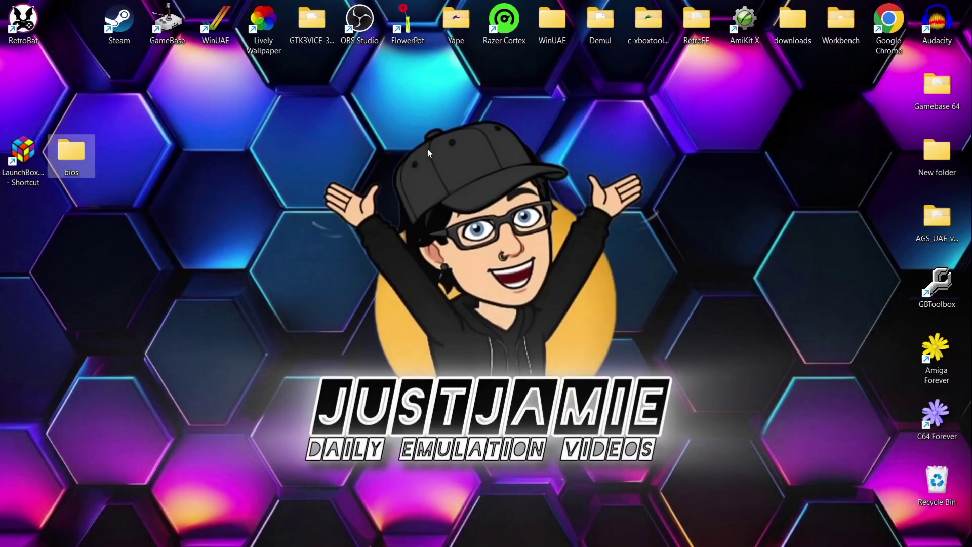
Launch LaunchBox, dismiss its Add Games prompt and minimize it to return to the desktop
double_click(10, 156)
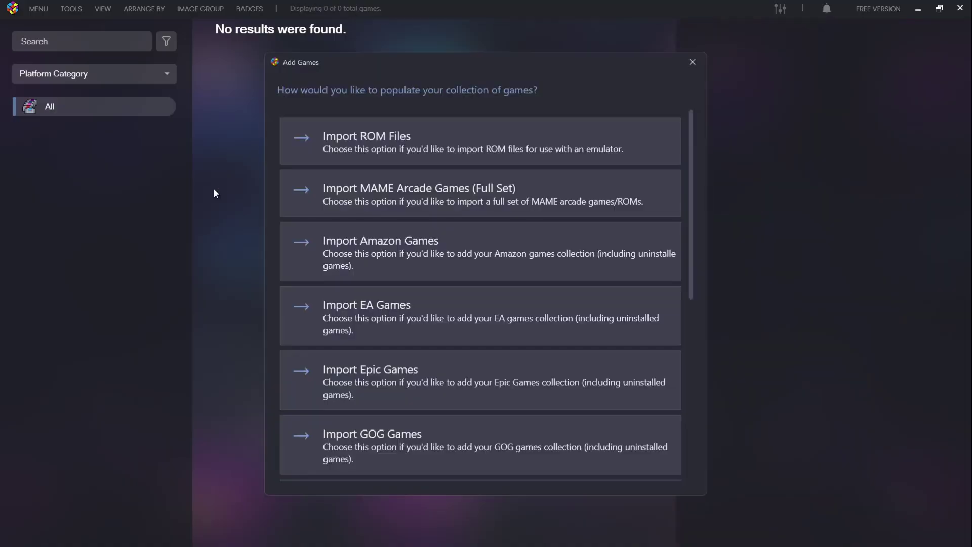
click(692, 62)
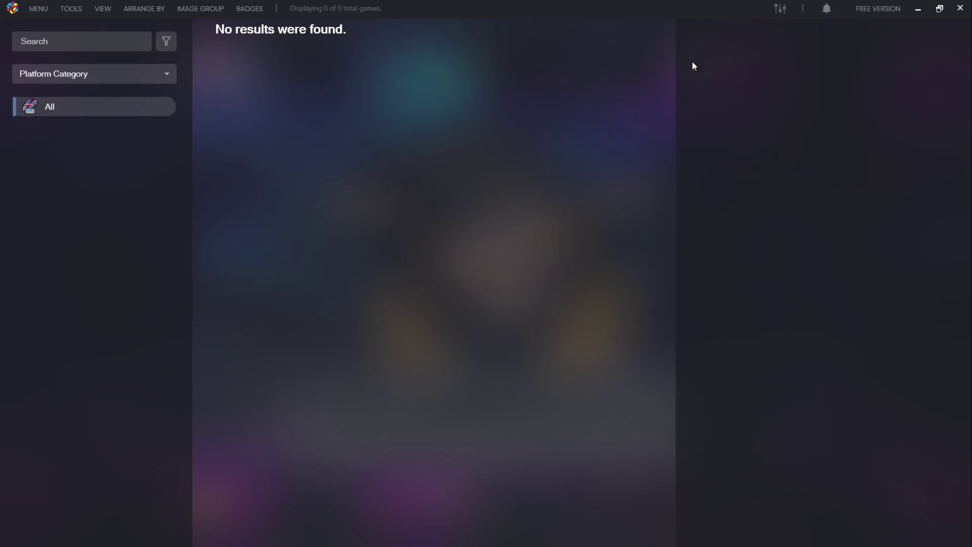
click(918, 9)
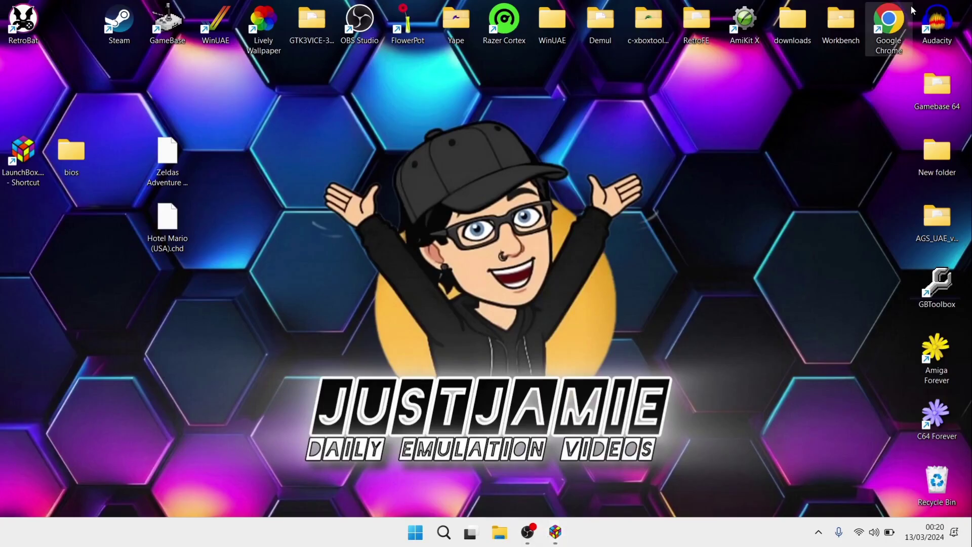
Create a new folder named CDI GAMES on the desktop
right_click(209, 130)
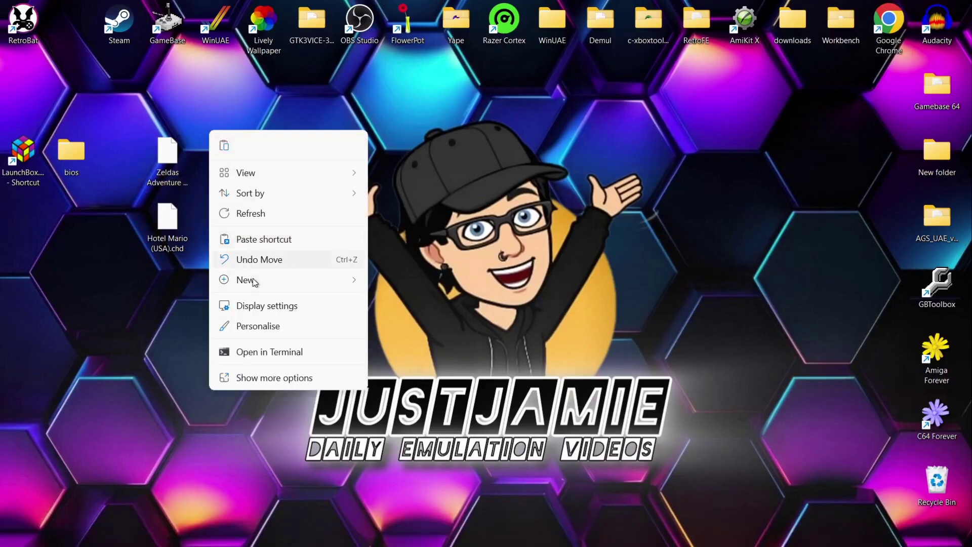
mouse_move(253, 280)
click(434, 282)
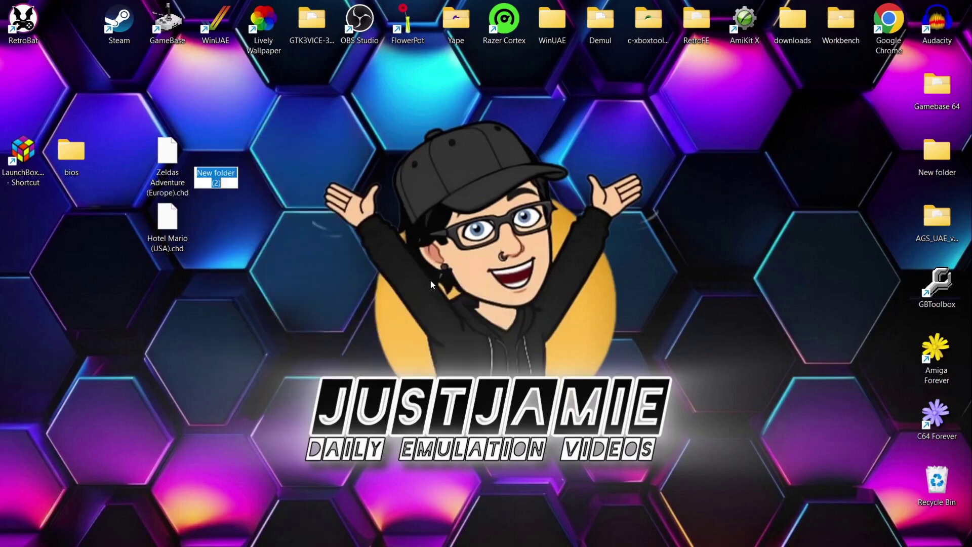
text(CDI)
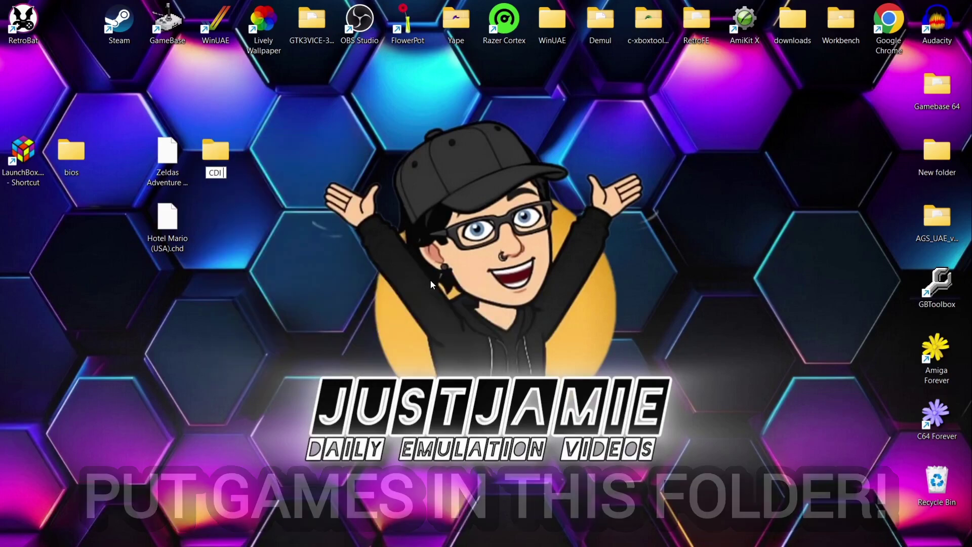
text( GAMES)
key(Return)
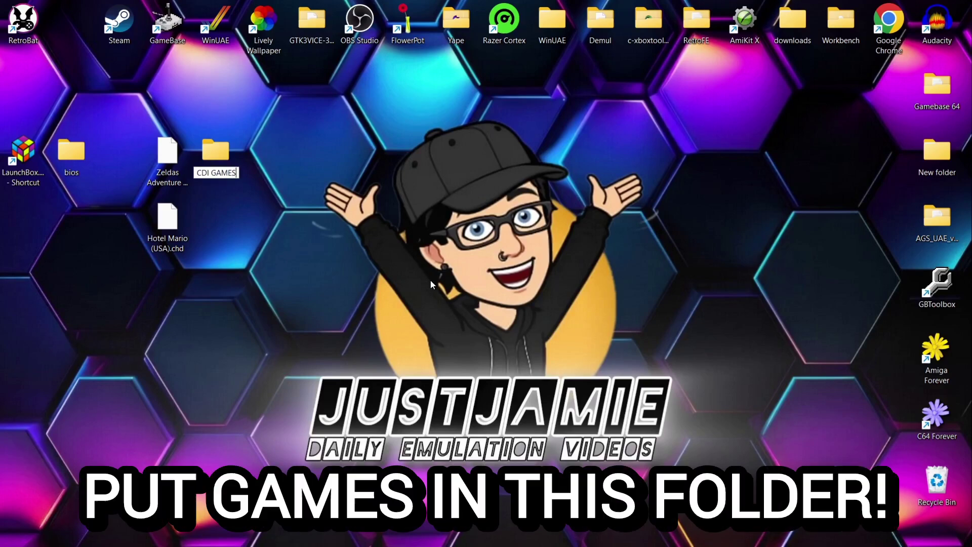
click(482, 384)
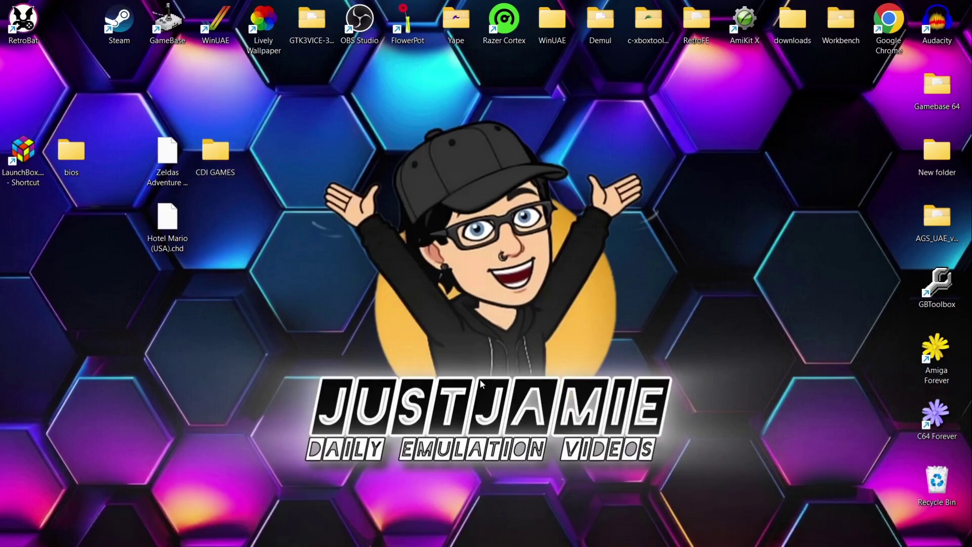
Switch back to LaunchBox and start a ROM files import, continuing past the wizard's welcome page
mouse_move(495, 542)
click(555, 532)
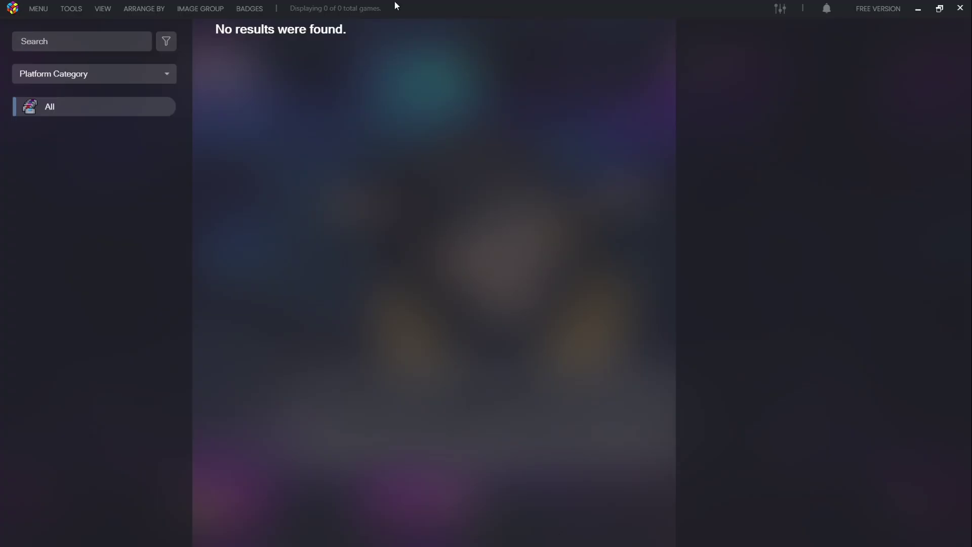
click(66, 7)
mouse_move(88, 29)
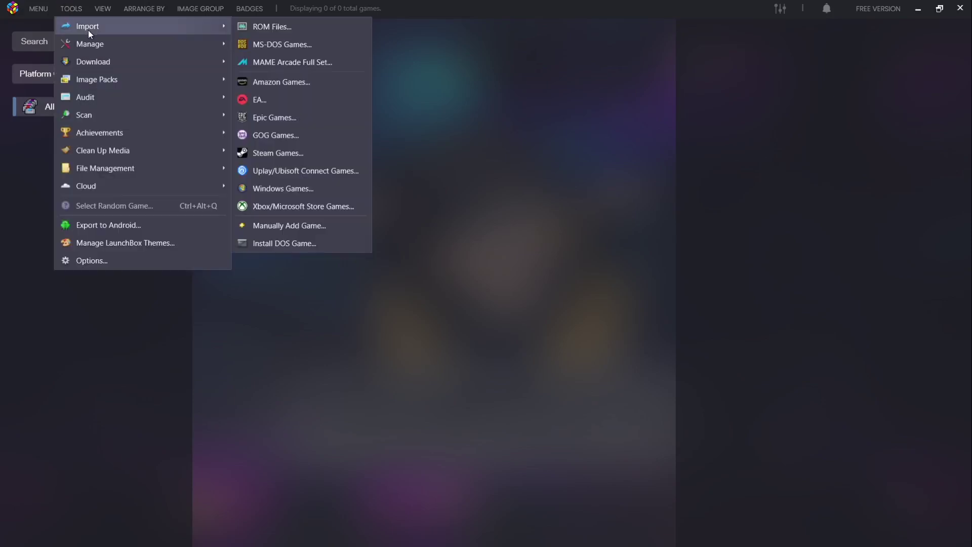
click(262, 29)
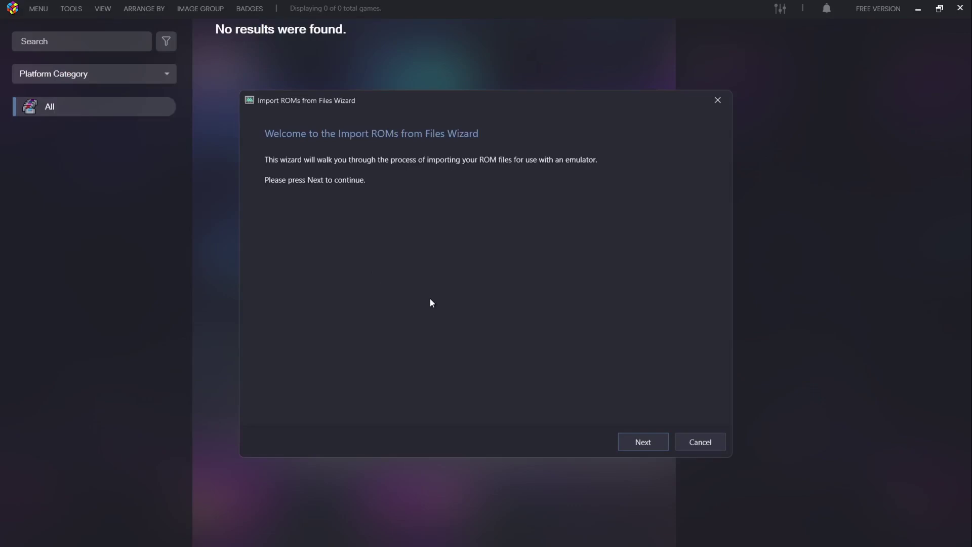
click(637, 441)
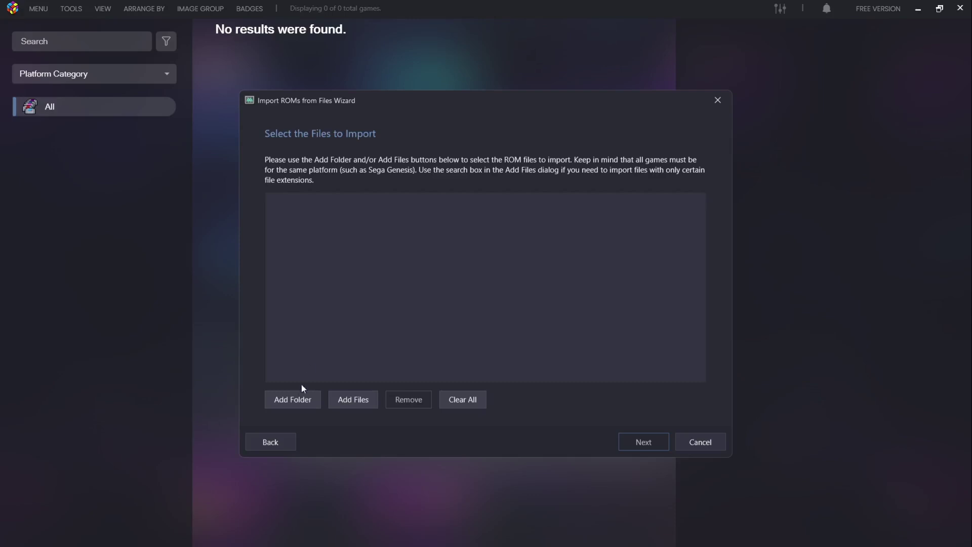
Add the CDI GAMES folder from the Desktop as the import source and continue to the platform choice
click(295, 404)
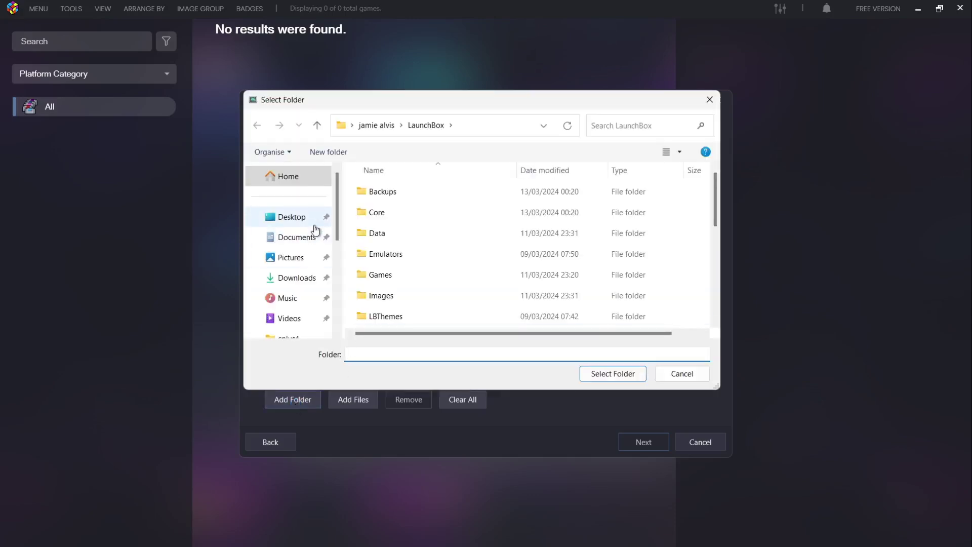
click(293, 220)
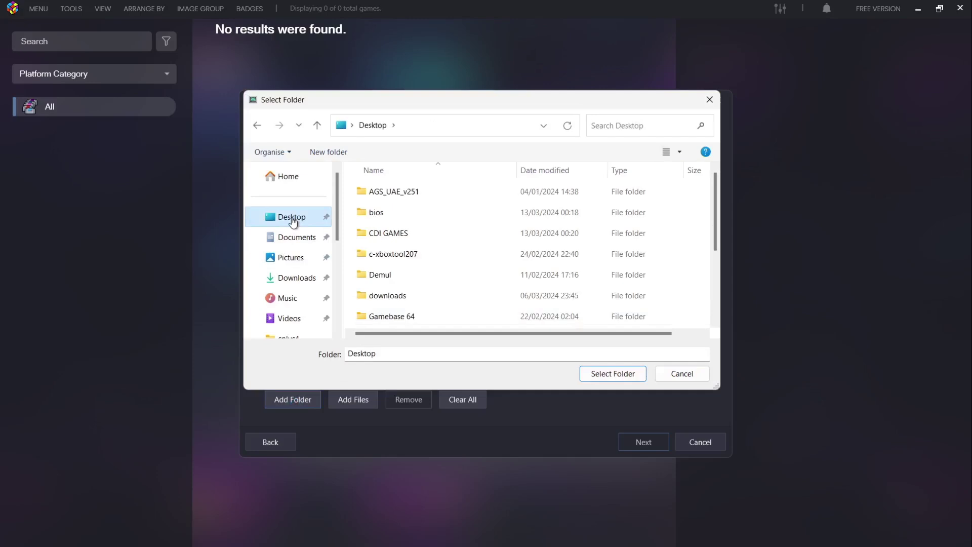
click(503, 234)
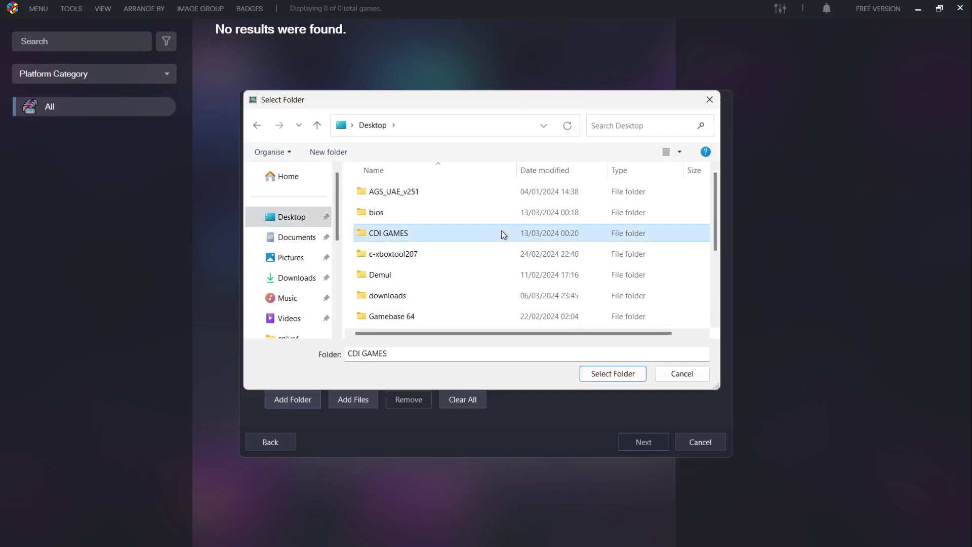
click(603, 374)
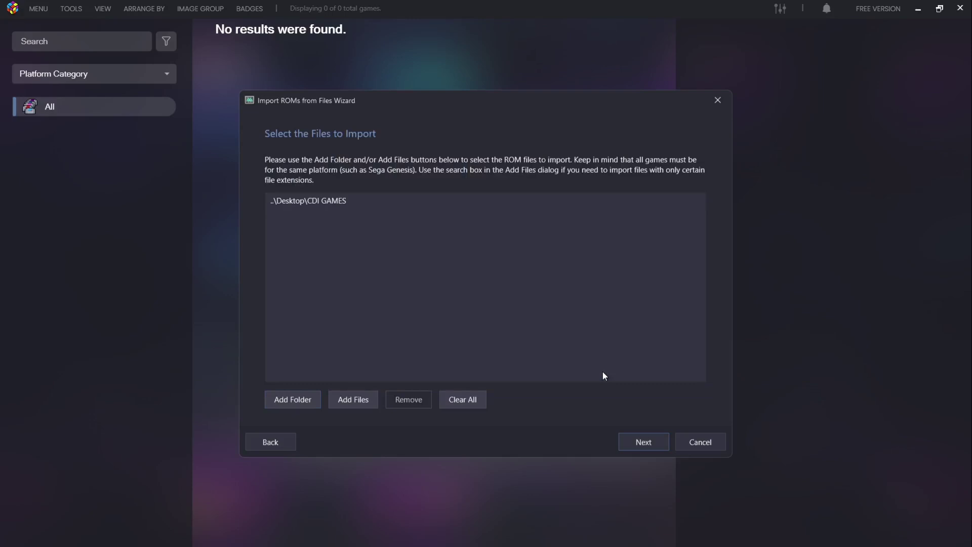
click(646, 442)
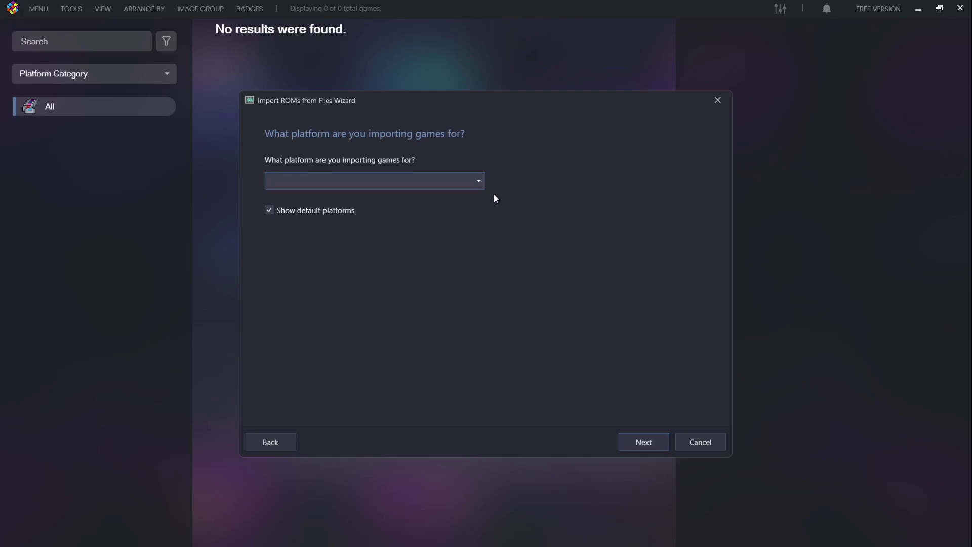
Set the platform of the imported games to Philips CD-i and continue to the emulator choice
click(479, 184)
drag(480, 203, 486, 300)
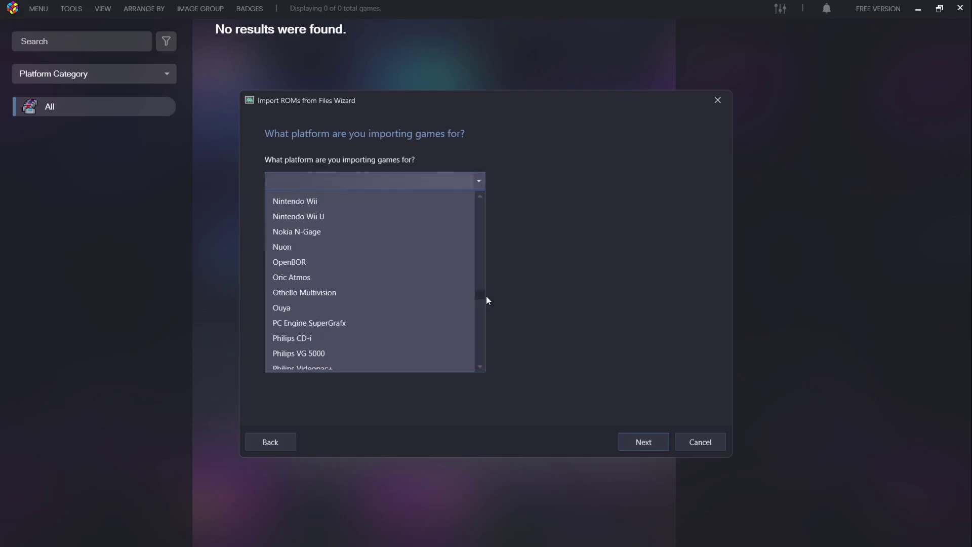
click(330, 337)
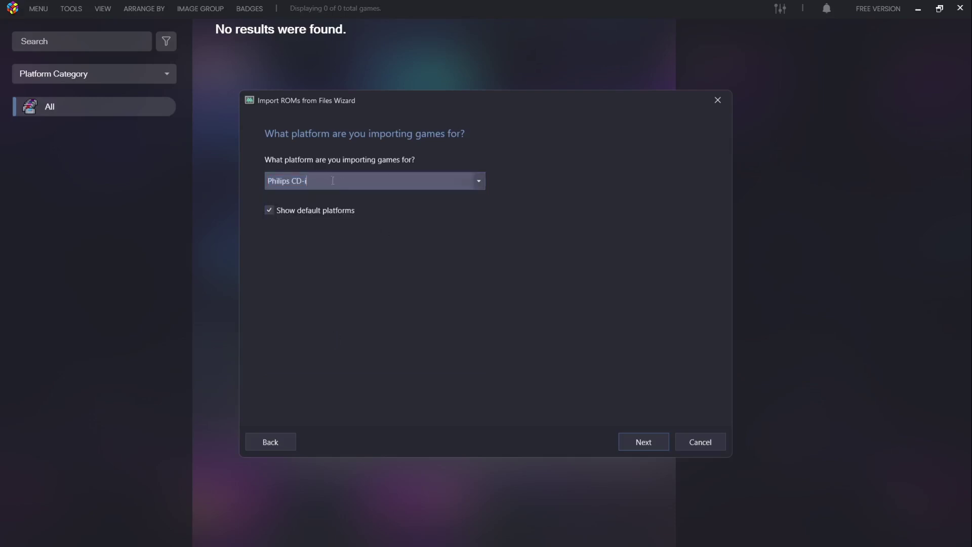
text(Philips)
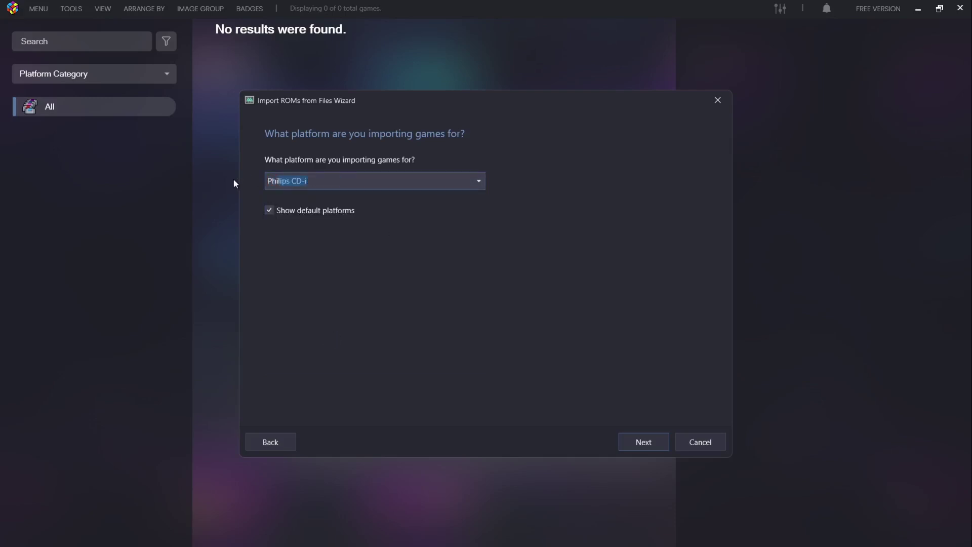
click(638, 440)
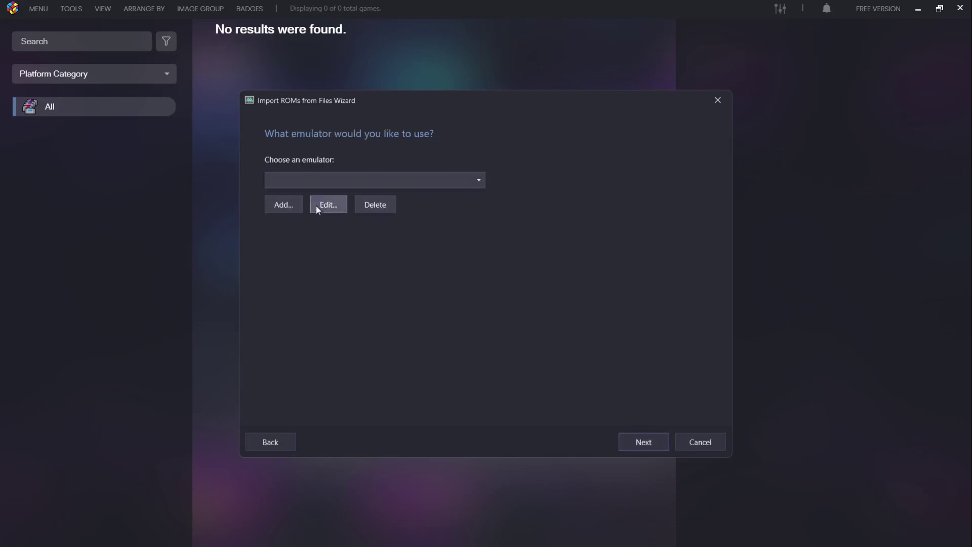
Choose RetroArch as the emulator with the same_cdi_libretro core and continue to the file handling options
click(481, 180)
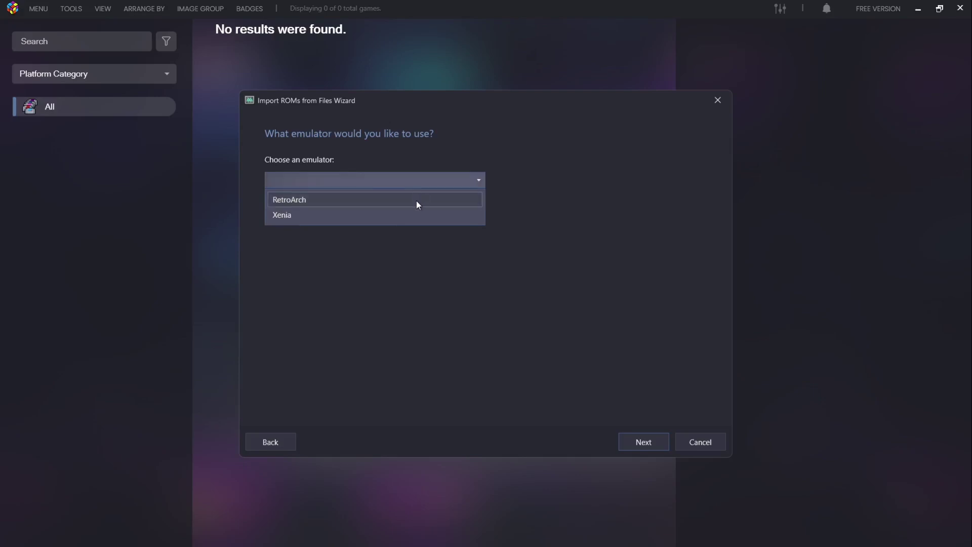
click(417, 201)
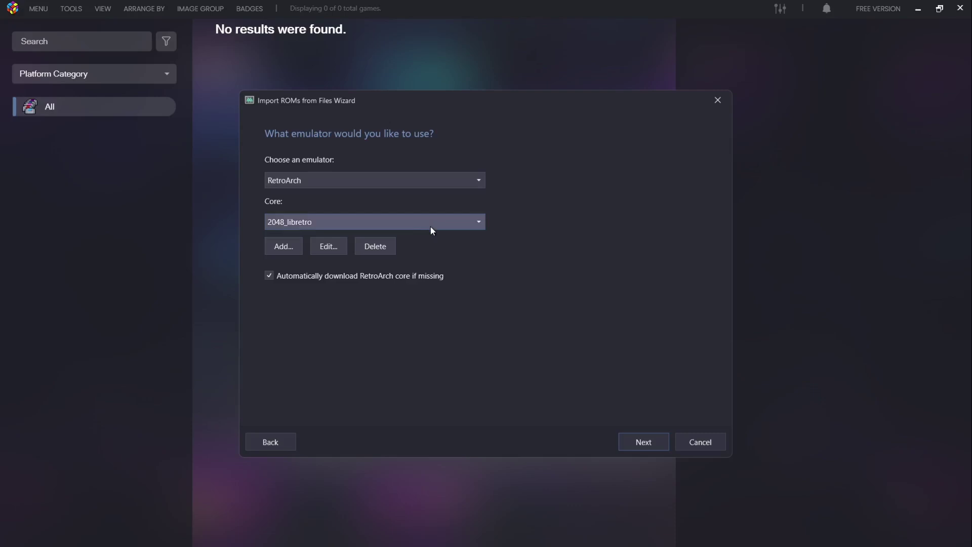
click(476, 226)
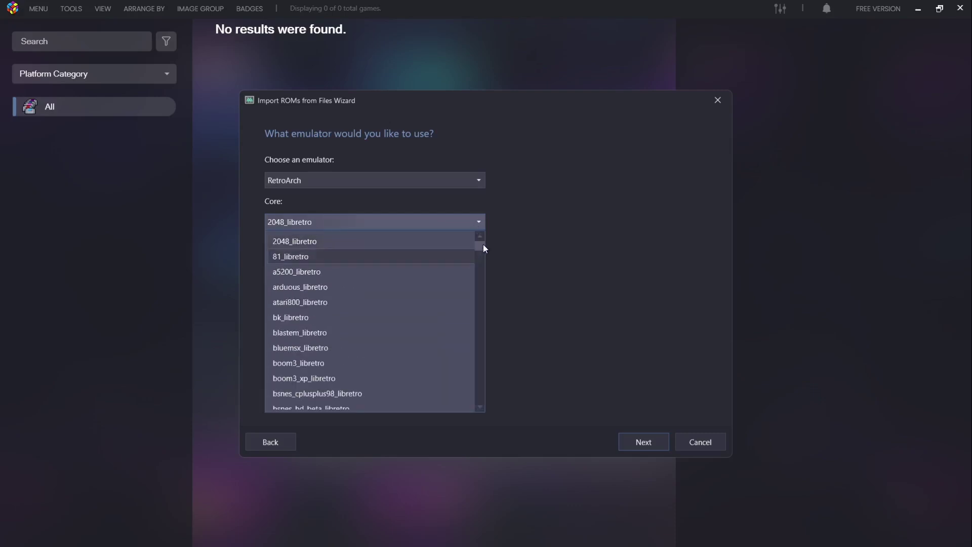
drag(483, 245, 485, 357)
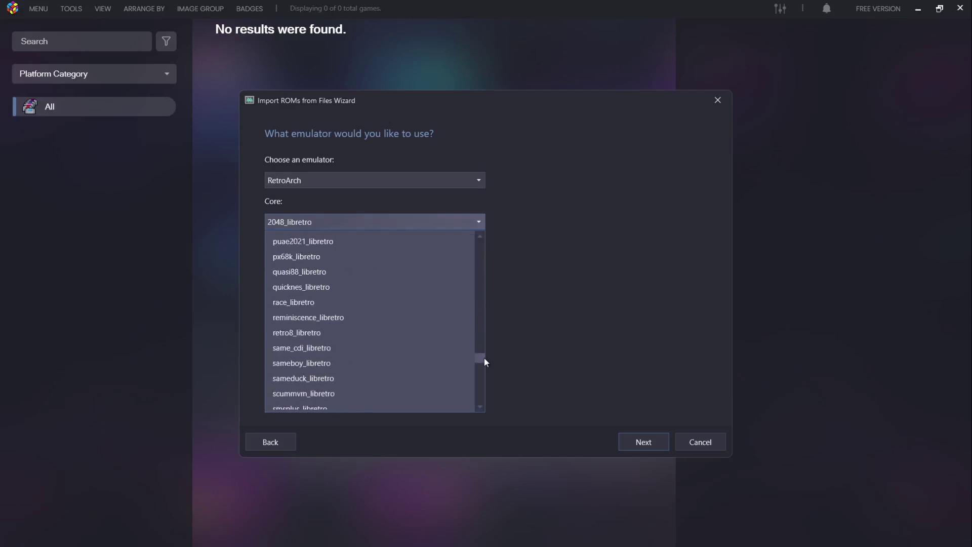
click(343, 348)
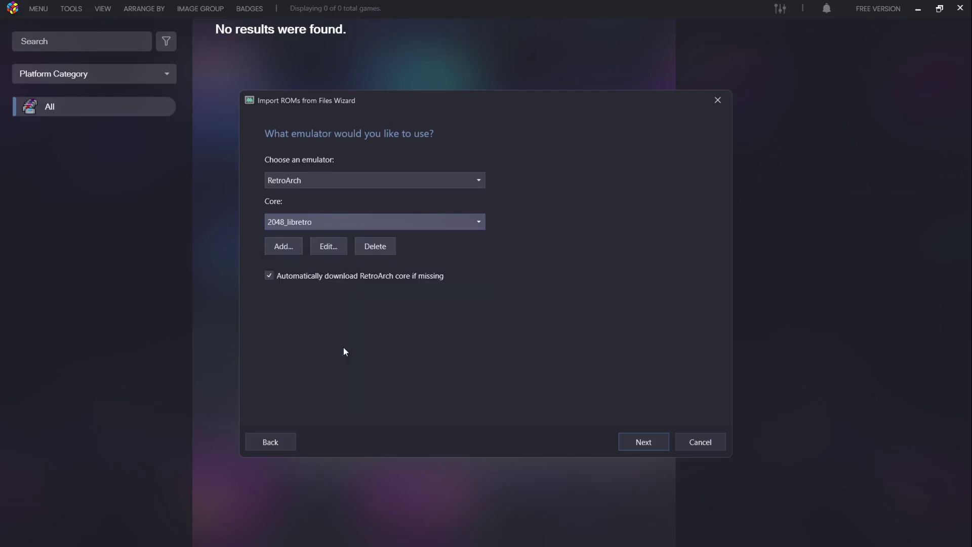
click(635, 448)
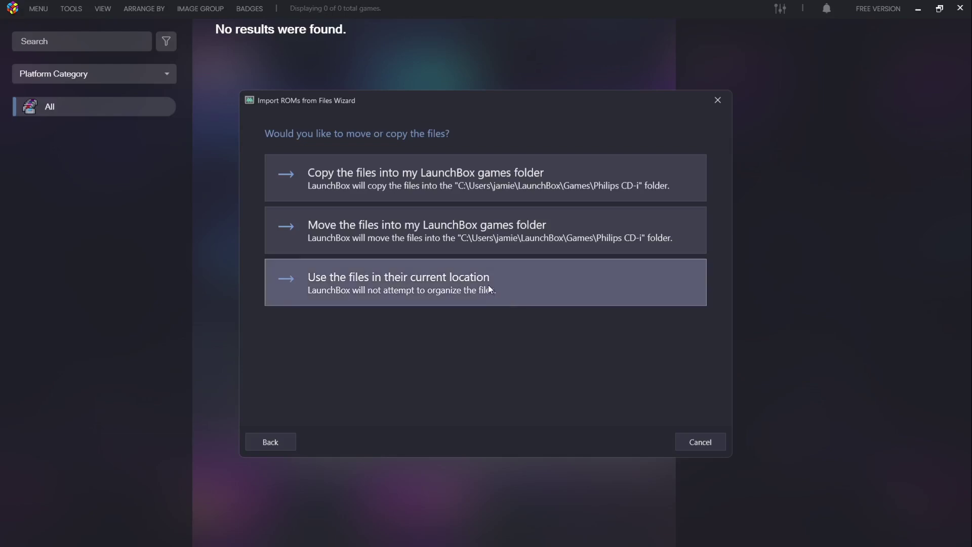
Use the game files in their current location and continue with the local metadata search enabled
click(499, 296)
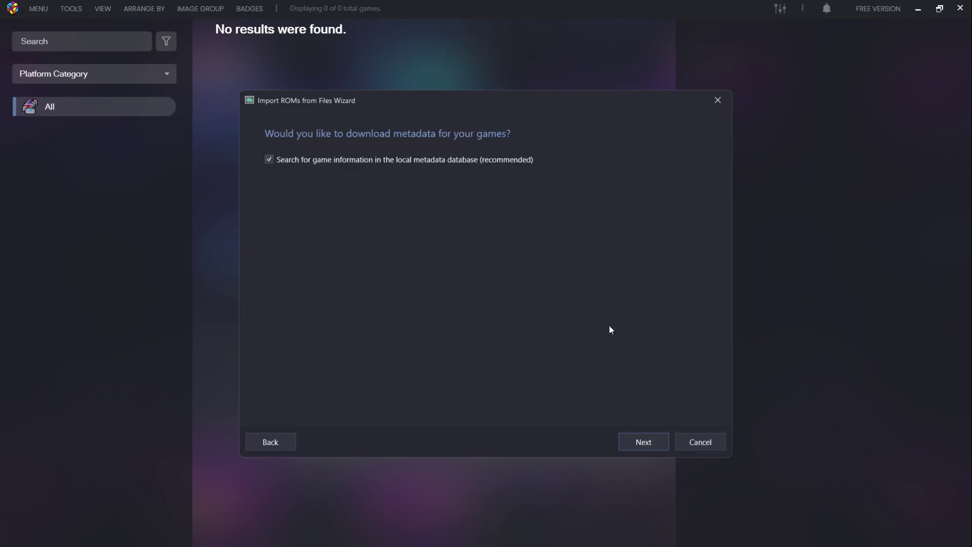
click(631, 436)
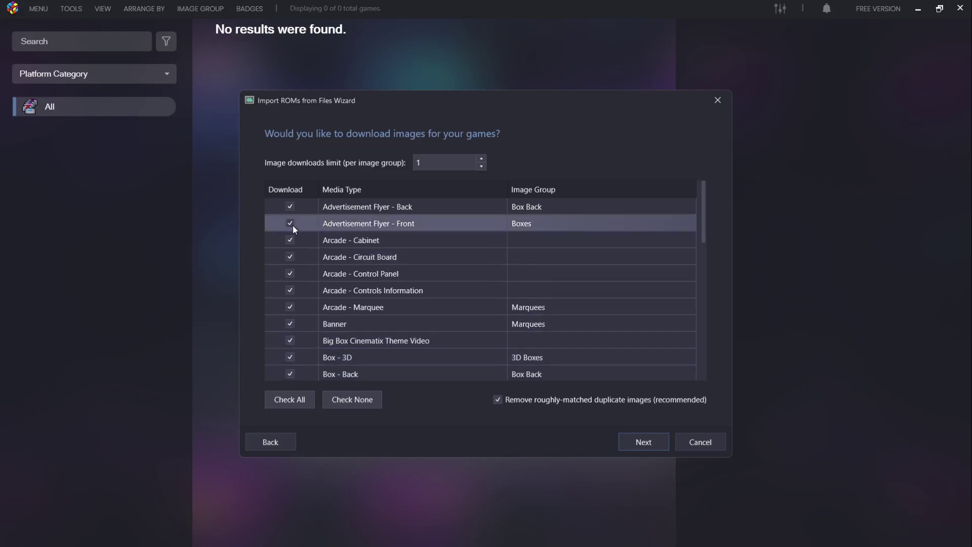
Clear all image types and enable only Box - 3D for download
click(351, 400)
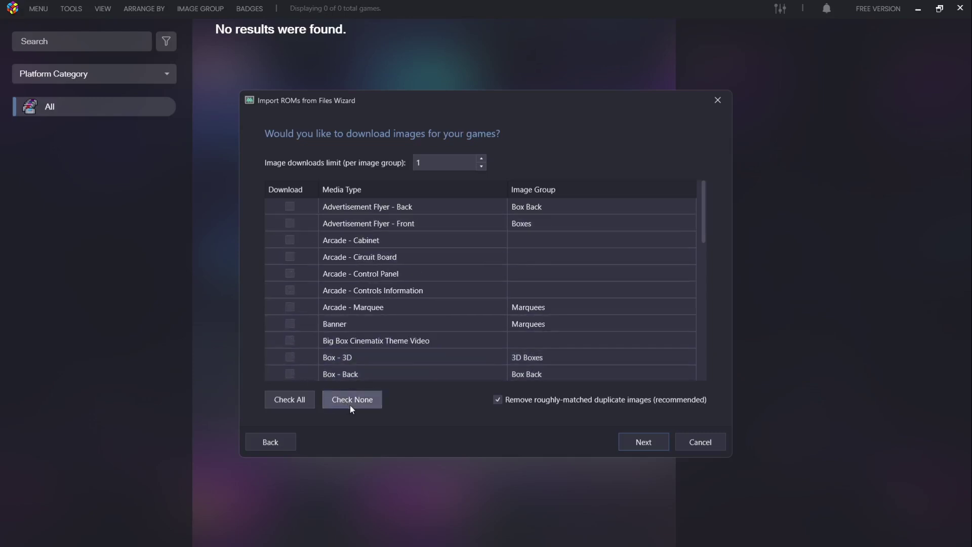
click(290, 358)
drag(701, 224, 705, 273)
click(283, 306)
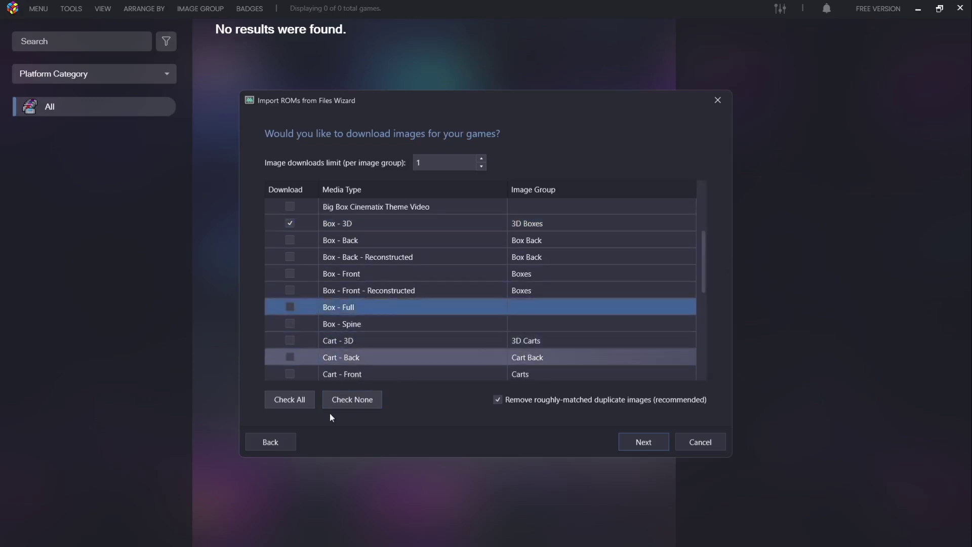
Enable every image type for download and continue past the EmuMovies page without configuring an account
click(304, 401)
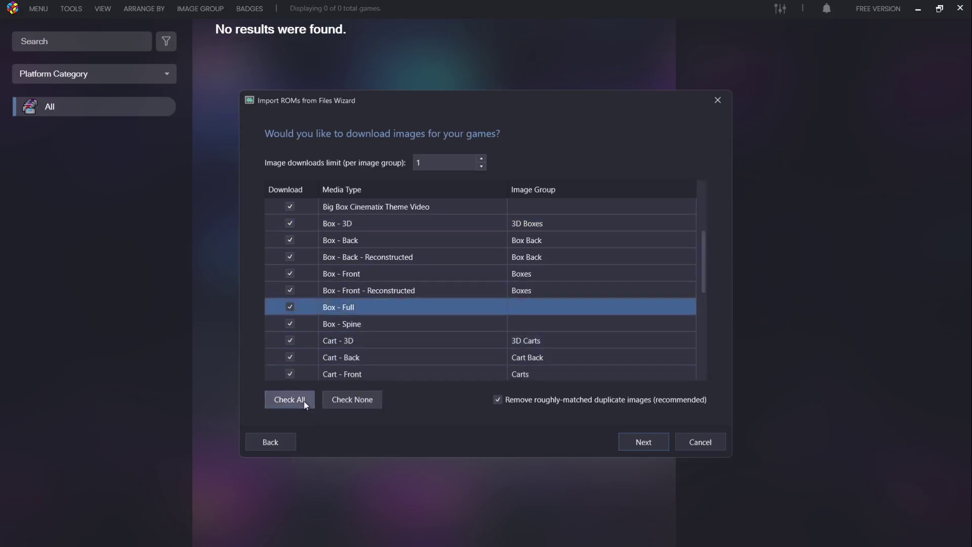
click(654, 442)
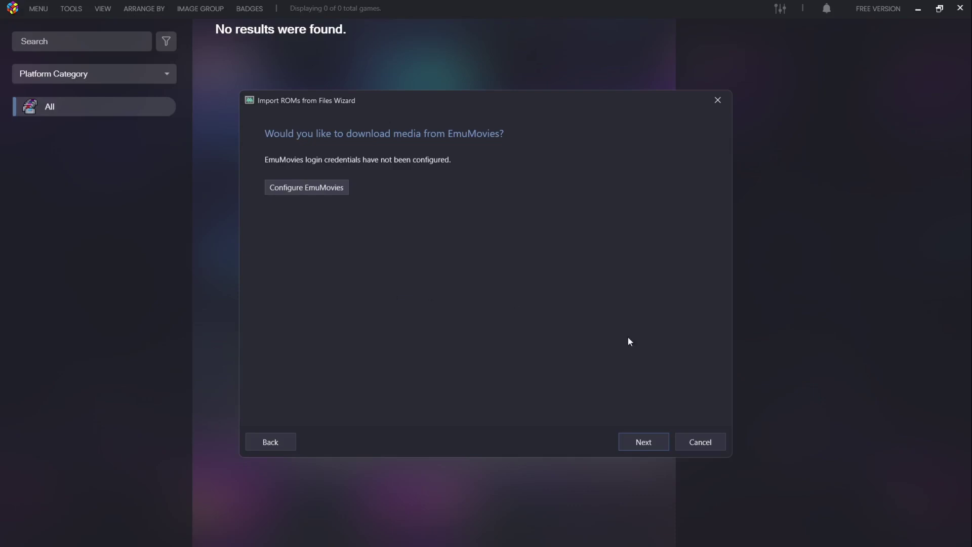
click(648, 442)
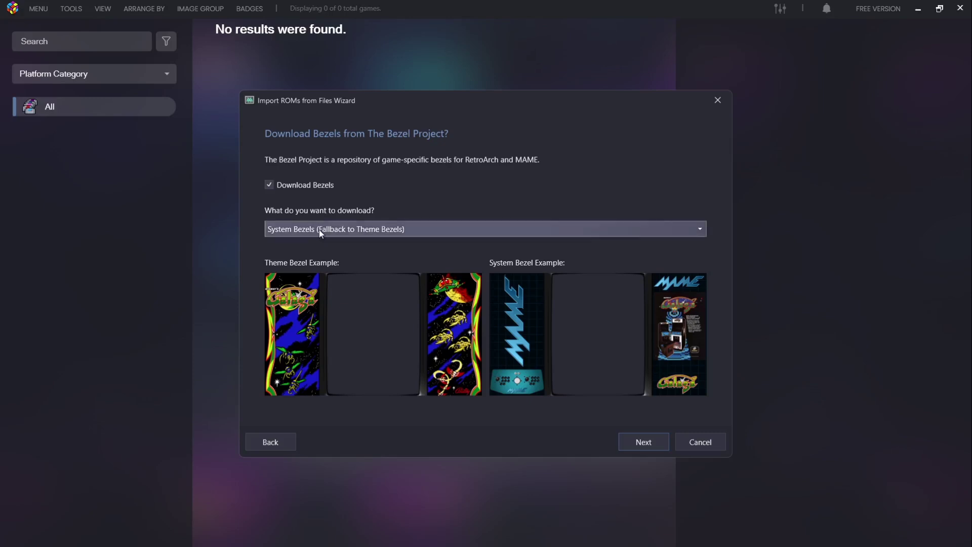
Keep the System Bezels (Fallback to Theme Bezels) download and the default custom options, and finish importing Hotel Mario and Zeldas Adventure
click(348, 228)
click(348, 228)
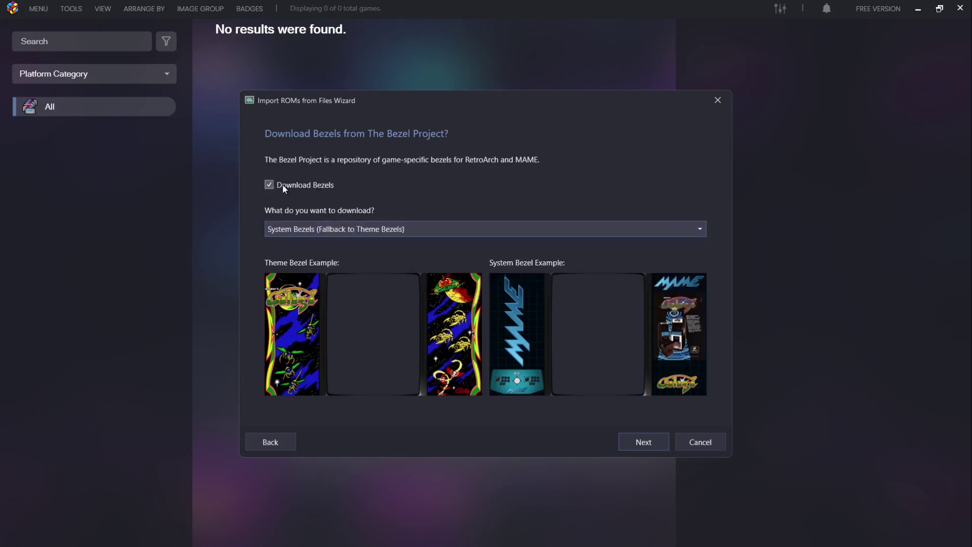
click(637, 445)
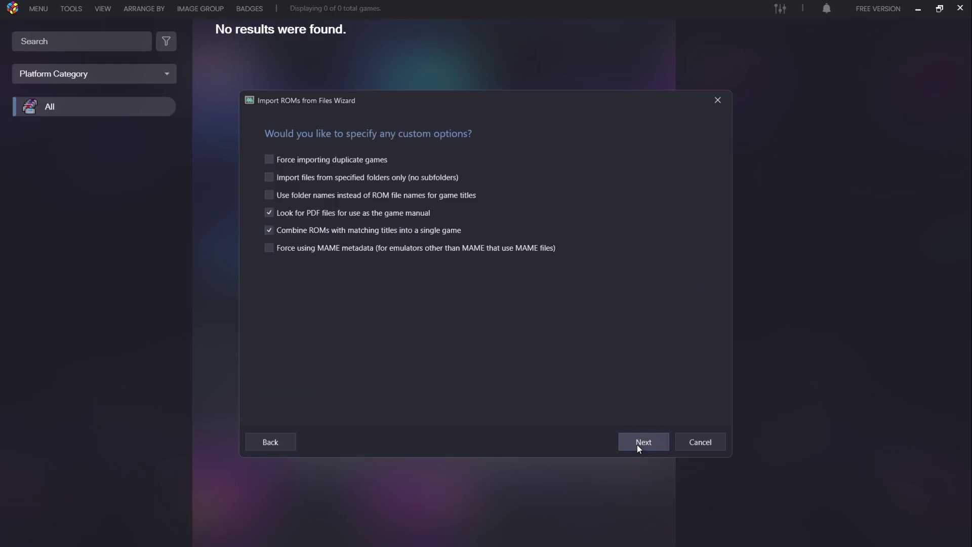
click(638, 445)
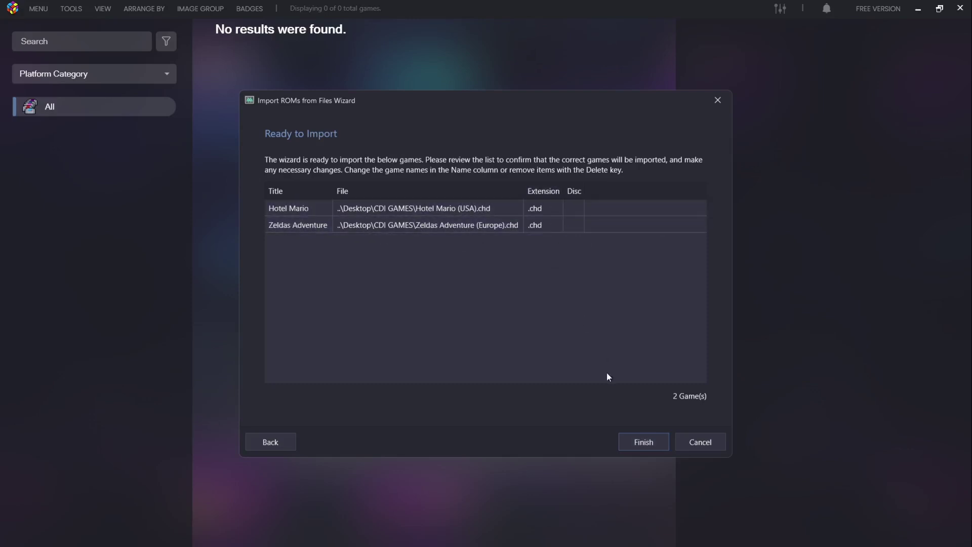
click(628, 440)
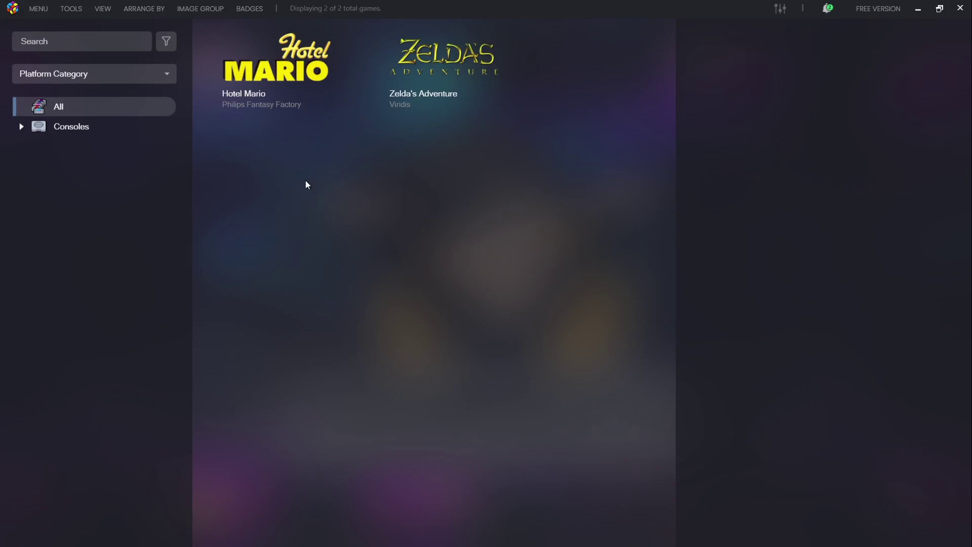
Set the game artwork to 3D Boxes and show the Philips CD-i platform under Consoles
click(210, 6)
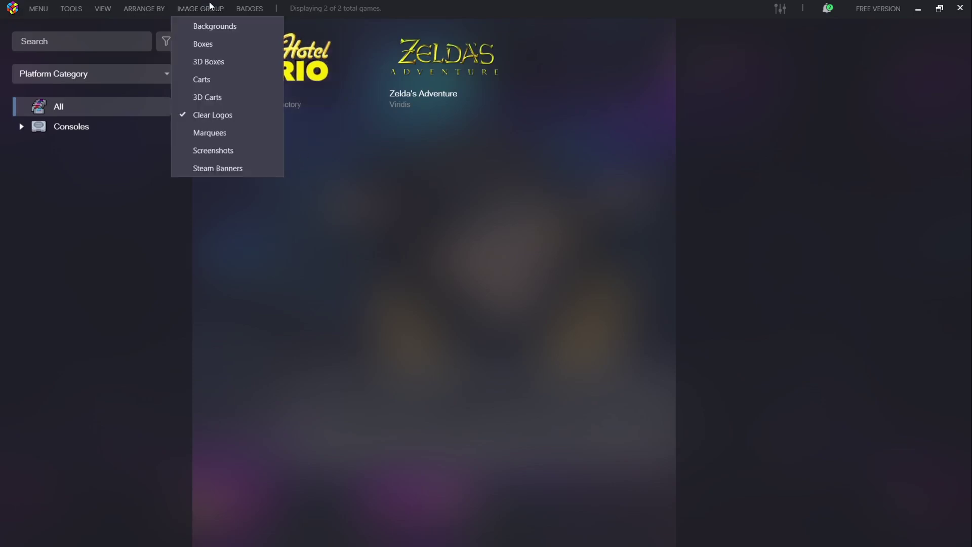
click(211, 61)
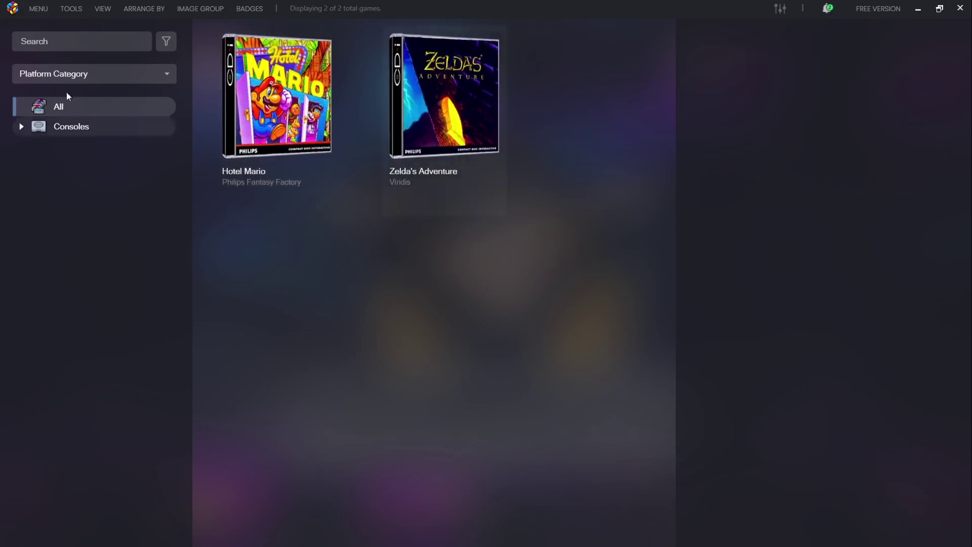
click(22, 126)
click(91, 152)
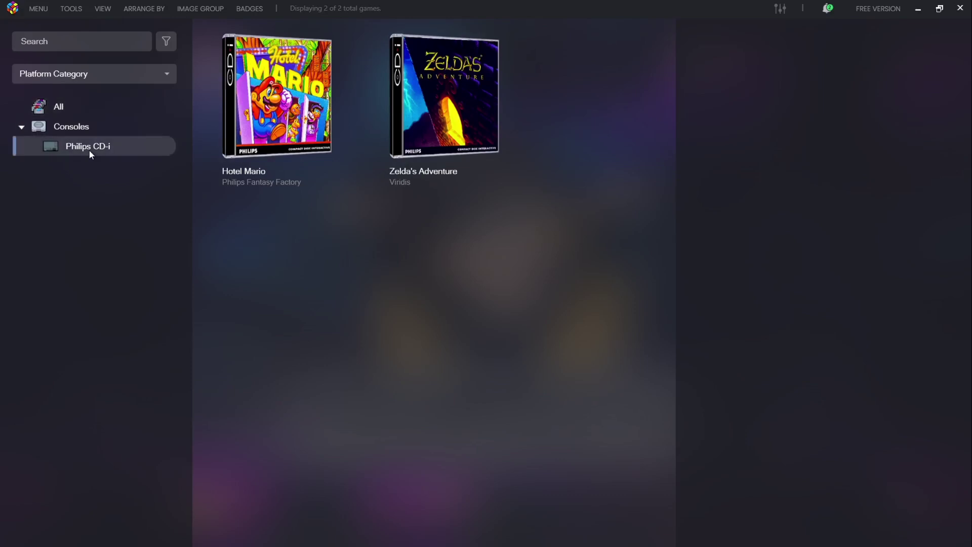
Examine which RetroArch core is offered for launching Zelda's Adventure
click(476, 132)
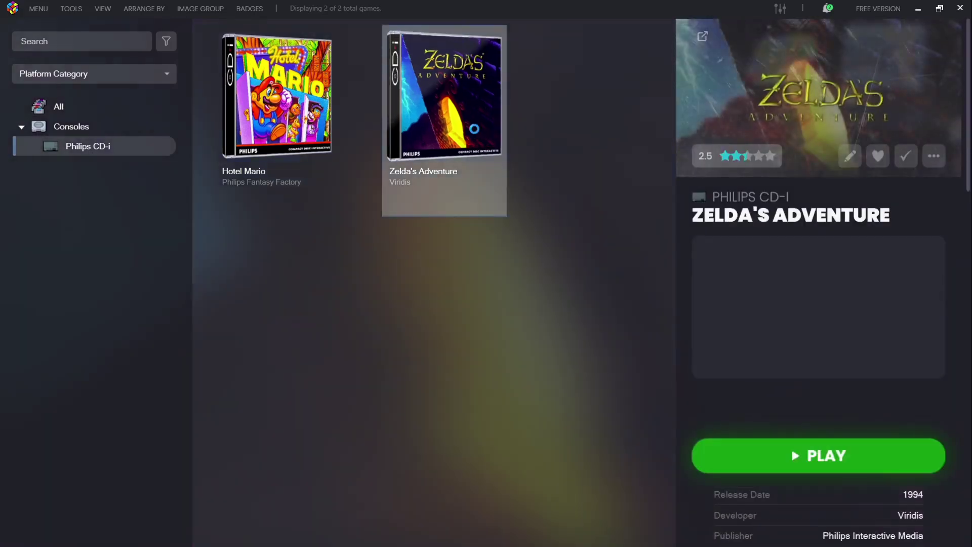
right_click(474, 129)
mouse_move(519, 163)
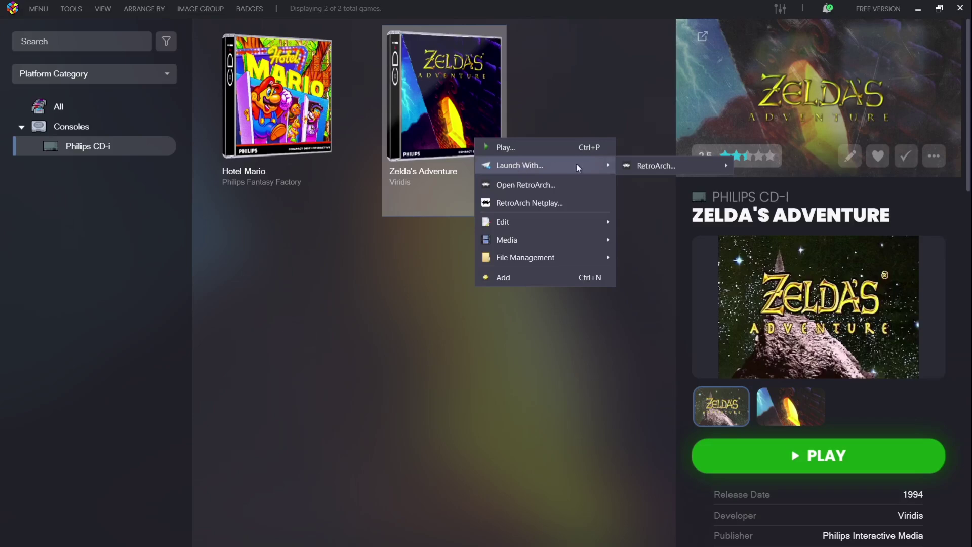
mouse_move(640, 163)
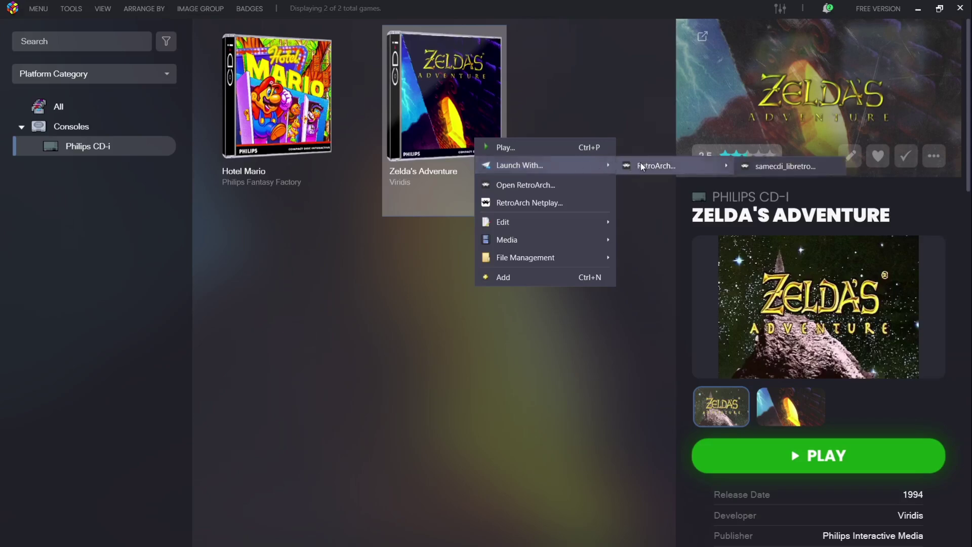
click(803, 171)
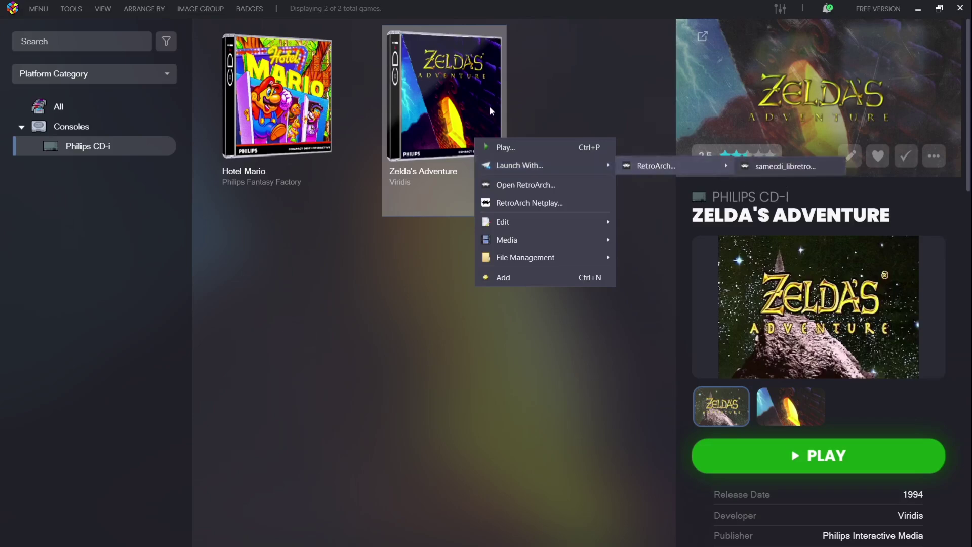
Select Hotel Mario and start playing it
click(300, 109)
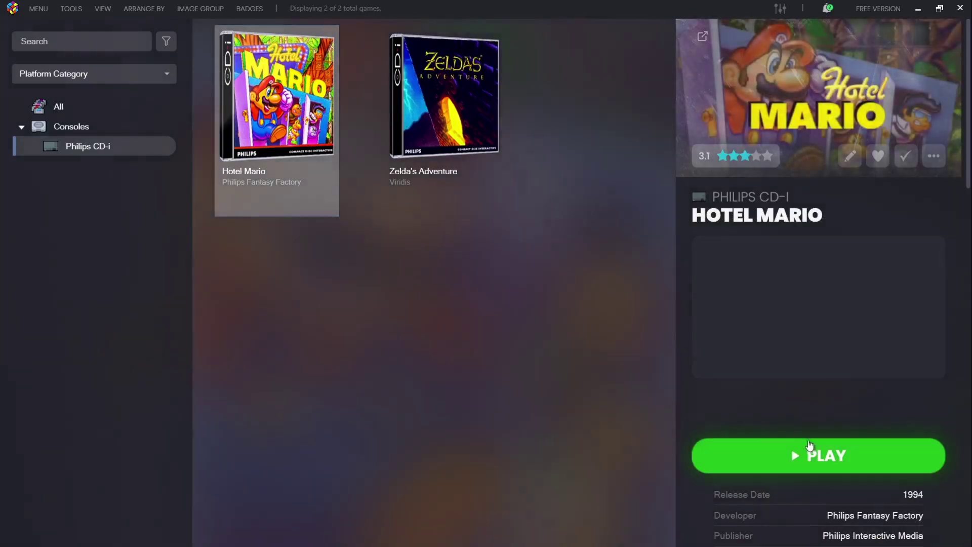
click(812, 456)
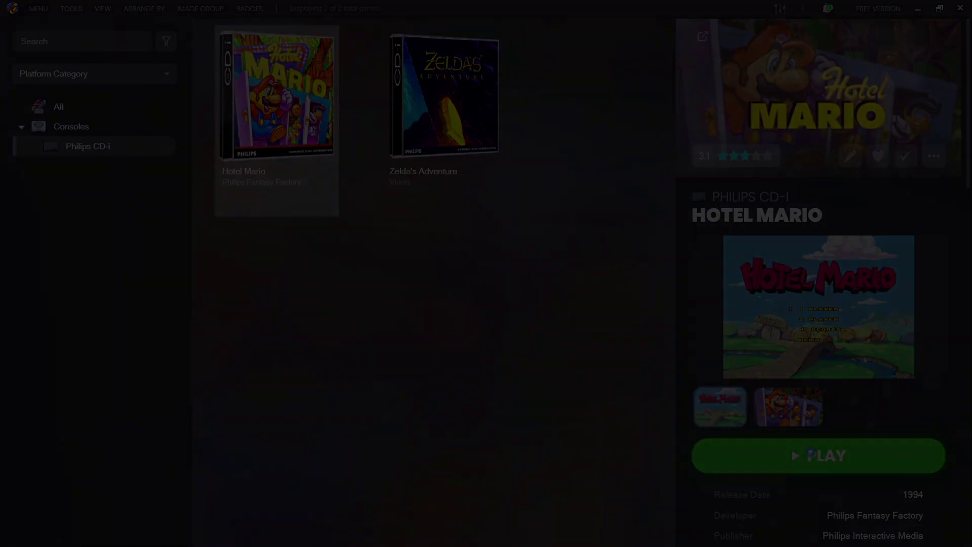